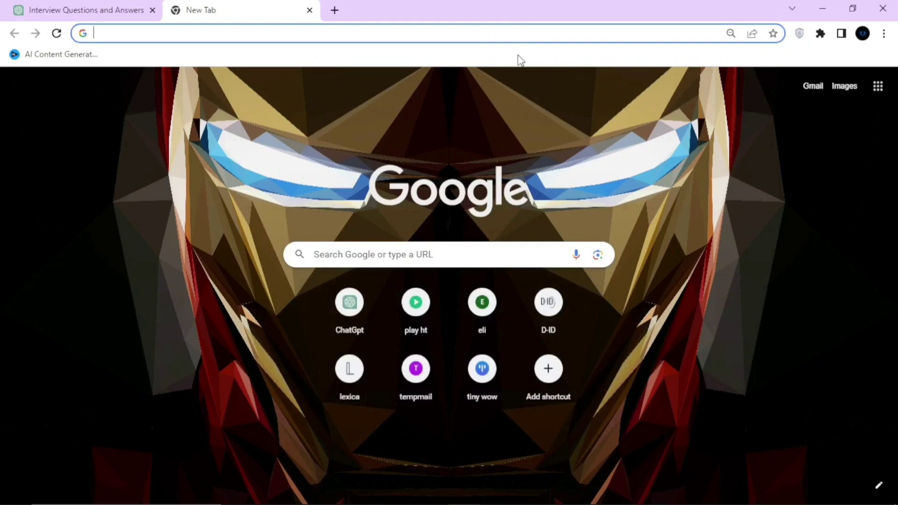
# Load freeaikit.com and open the Playground form for creating a custom tool.
pyautogui.click(520, 33)
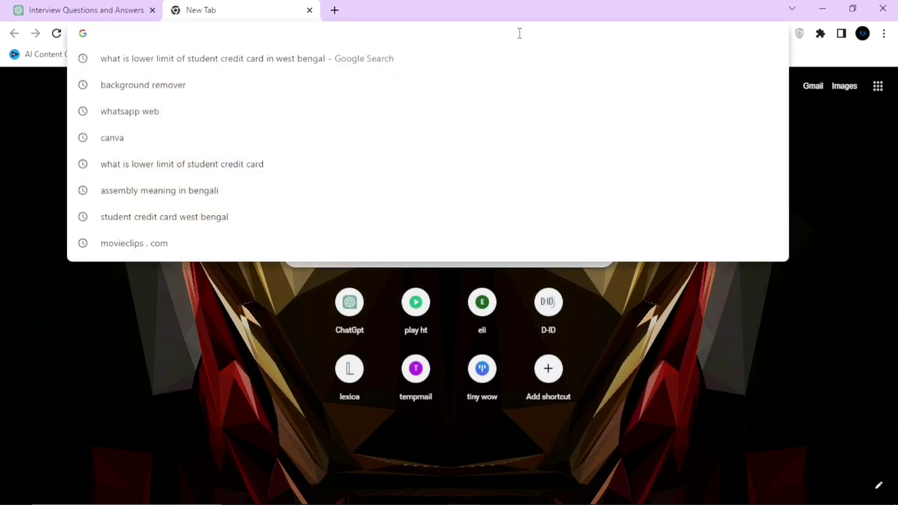
pyautogui.write('free')
pyautogui.press('Return')
pyautogui.click(765, 58)
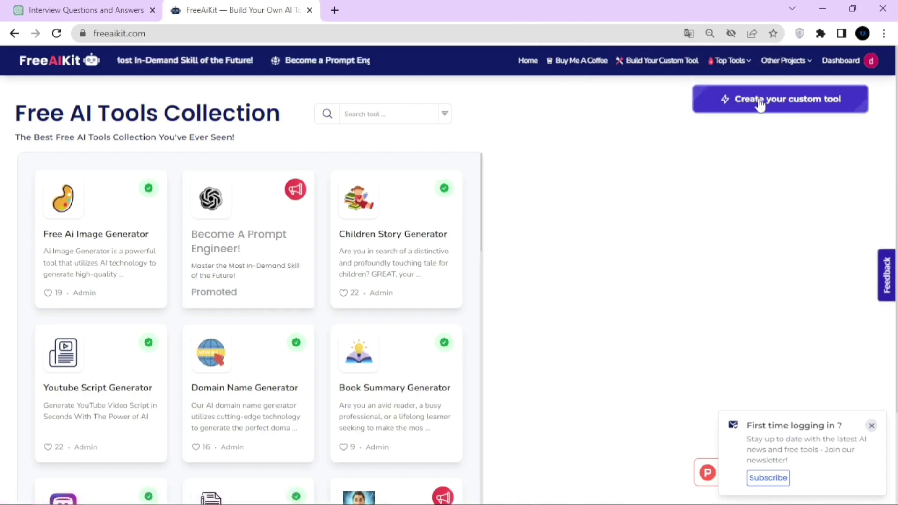
pyautogui.click(760, 105)
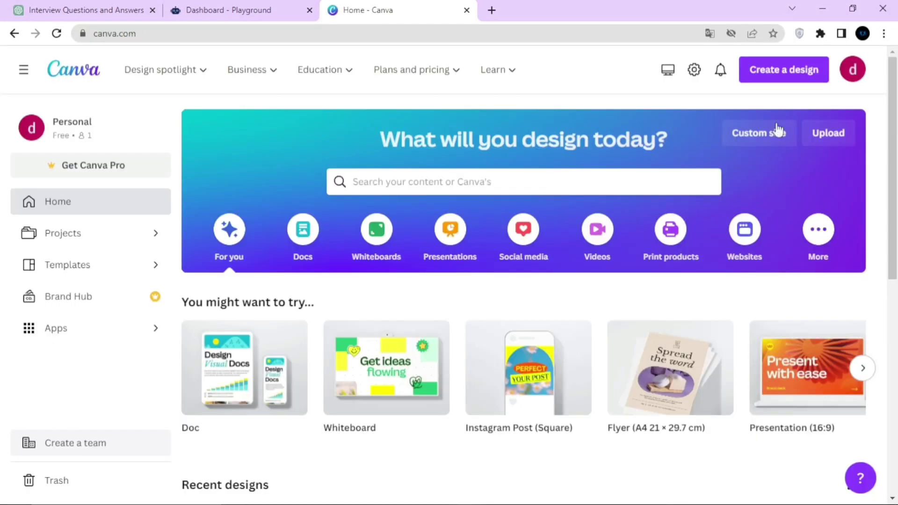
# Start a custom-size Canva design with 100 px width and 100 px height.
pyautogui.click(764, 64)
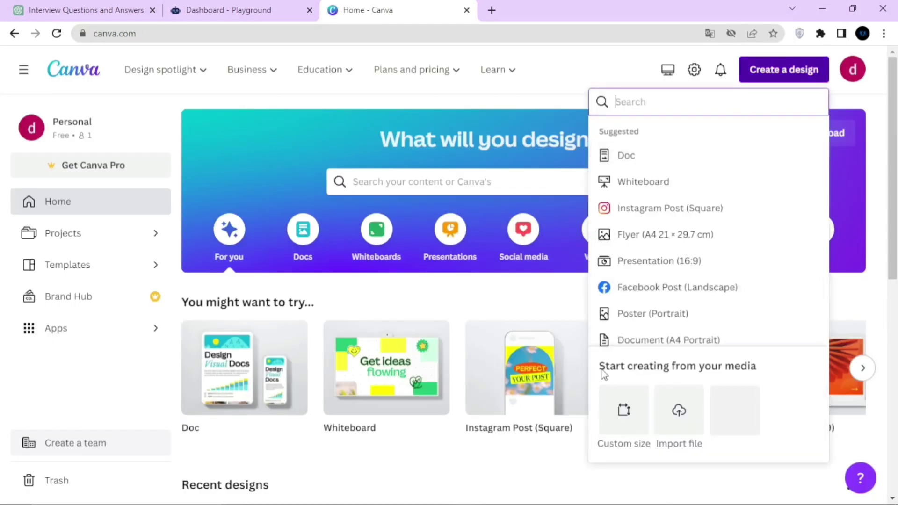
pyautogui.click(628, 422)
pyautogui.write('100')
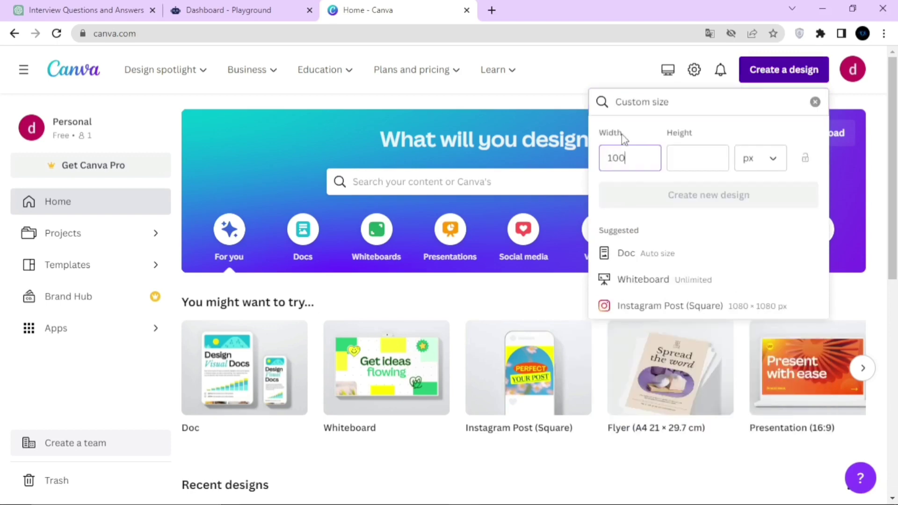
pyautogui.press('Tab')
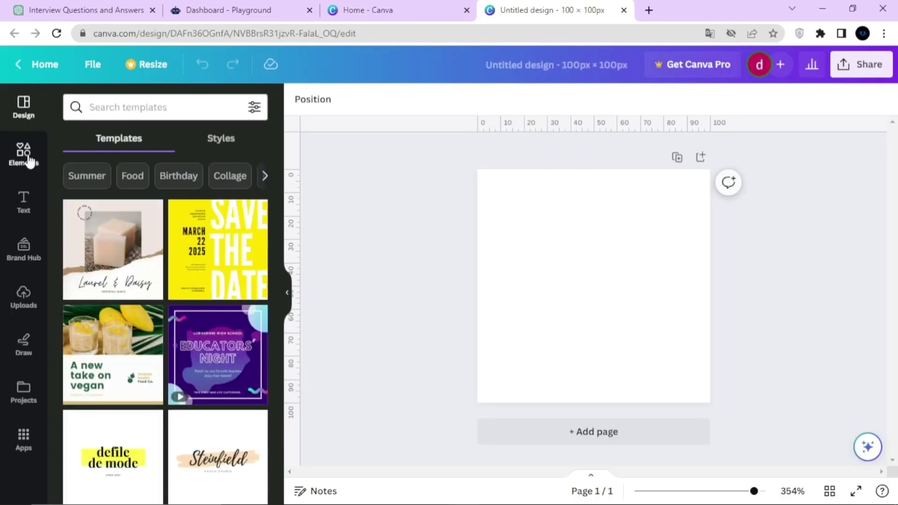
# Search Elements for 'youtube logo' and add the red play graphic to the design.
pyautogui.click(19, 163)
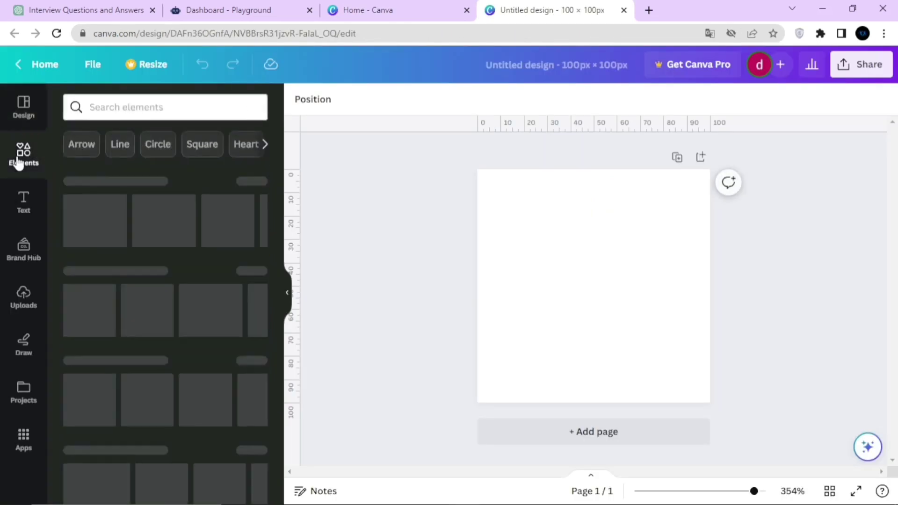
pyautogui.click(114, 107)
pyautogui.write('yo')
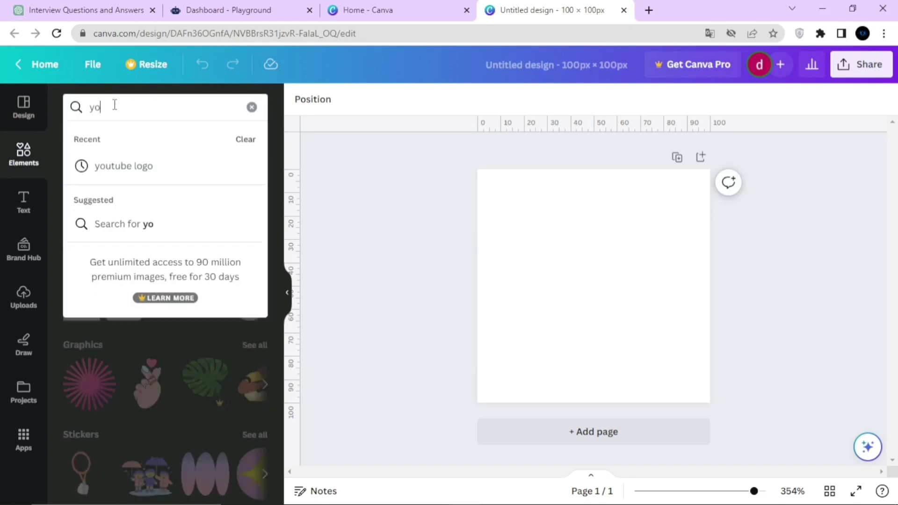
pyautogui.write('utube log')
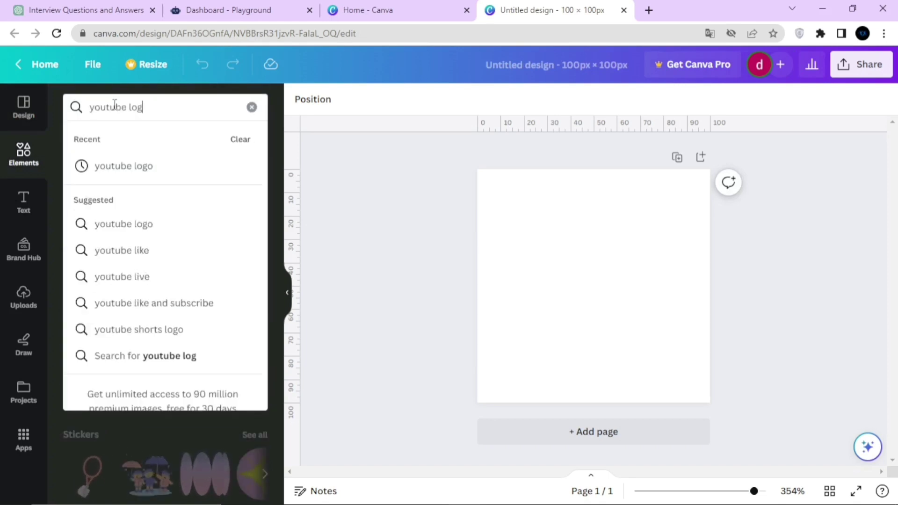
pyautogui.write('o')
pyautogui.press('Return')
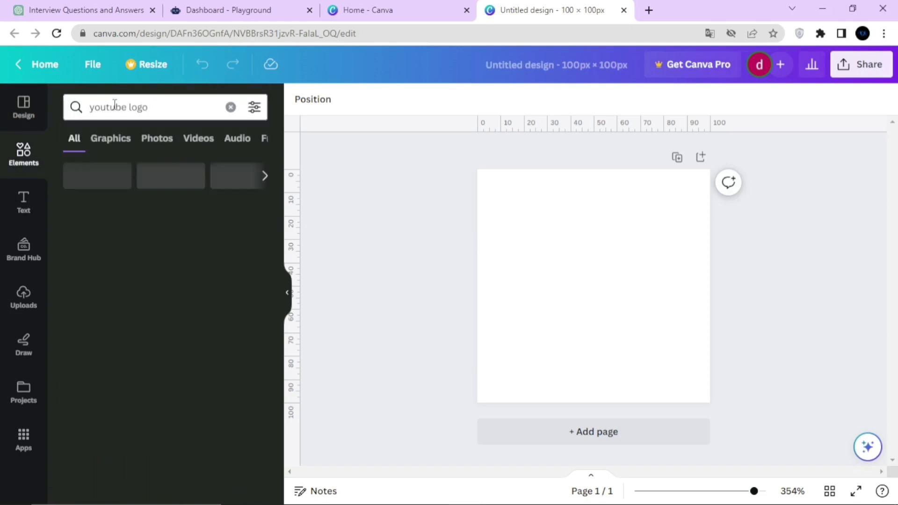
pyautogui.moveTo(147, 252)
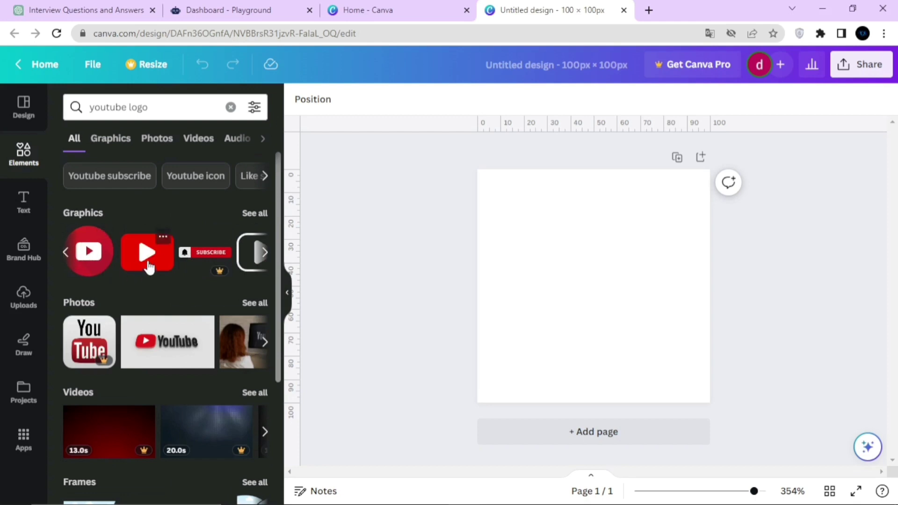
pyautogui.click(149, 268)
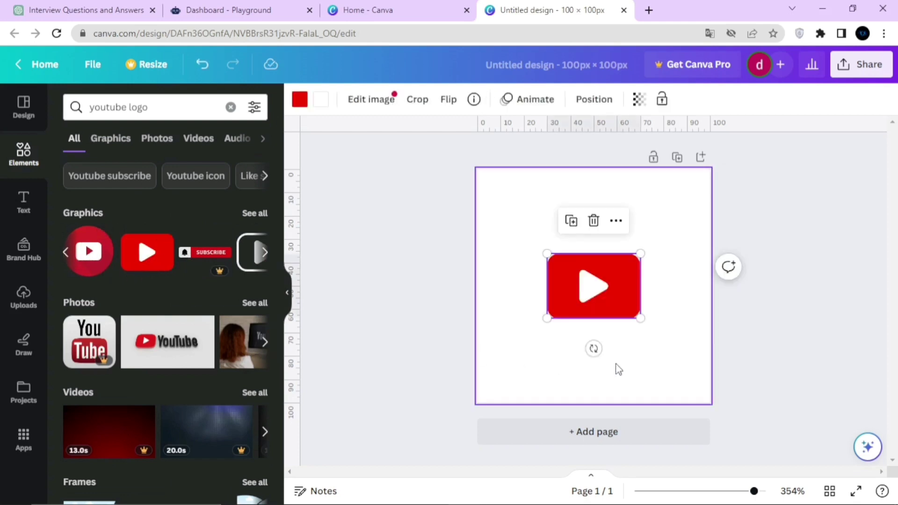
# Enlarge the YouTube logo and position it to fill the design.
pyautogui.moveTo(641, 316); pyautogui.dragTo(695, 355)
pyautogui.moveTo(628, 302); pyautogui.dragTo(601, 287)
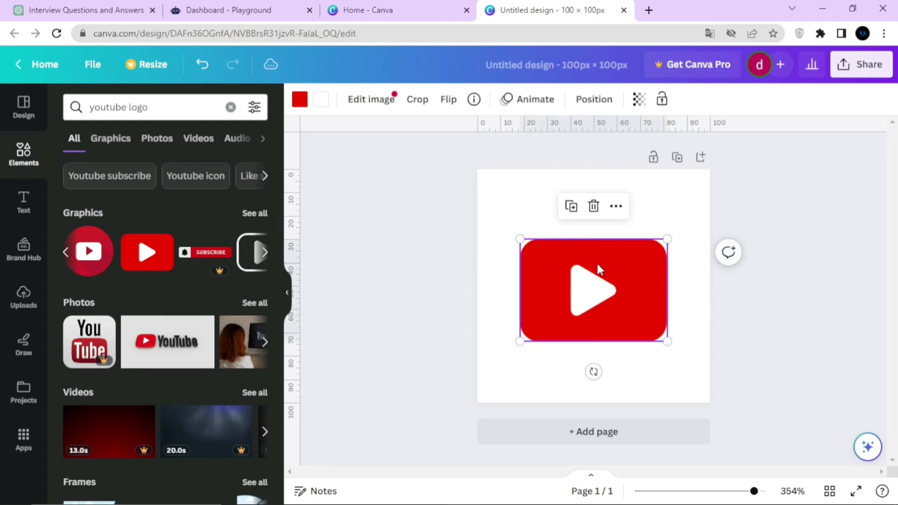
pyautogui.moveTo(668, 341)
pyautogui.mouseDown()
pyautogui.moveTo(682, 366)
pyautogui.moveTo(684, 355)
pyautogui.mouseUp()
pyautogui.moveTo(636, 308); pyautogui.dragTo(616, 302)
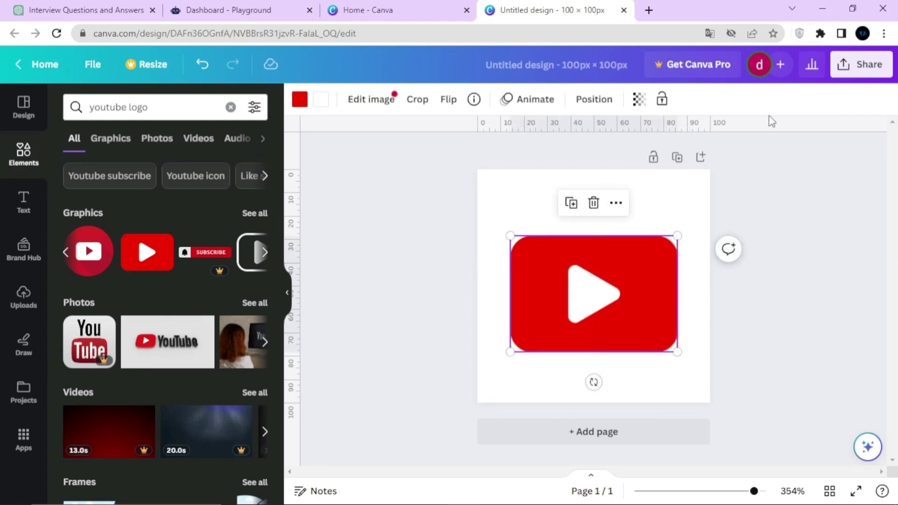
# Download the design as a PNG image.
pyautogui.click(863, 64)
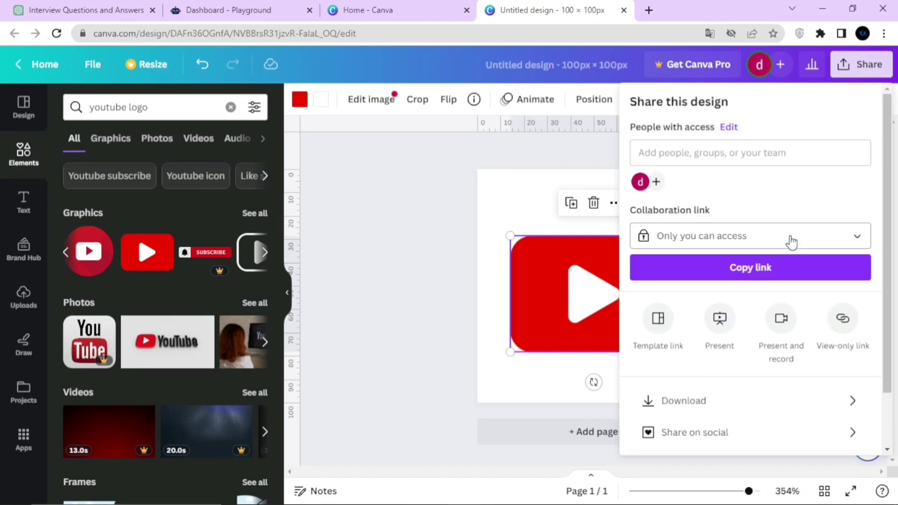
pyautogui.click(757, 402)
pyautogui.click(716, 313)
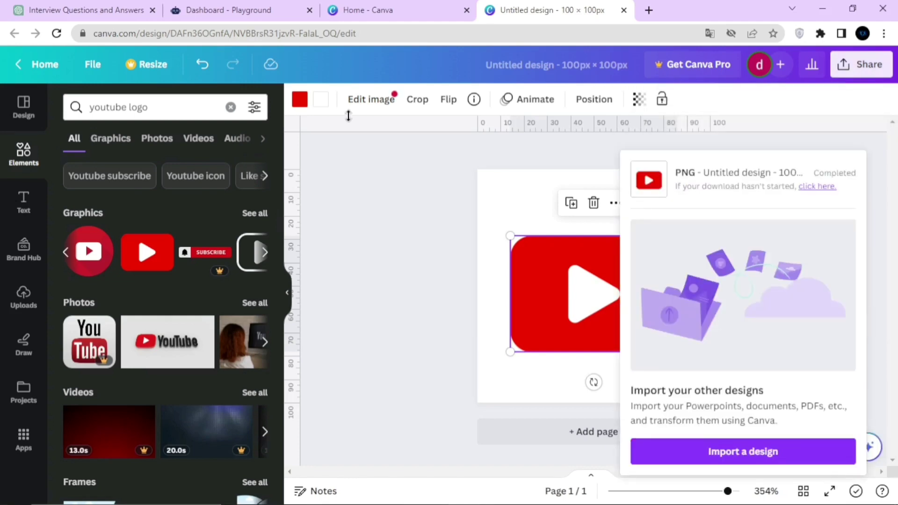
# Set the downloaded YouTube PNG as the FreeAIKit tool's icon.
pyautogui.click(199, 9)
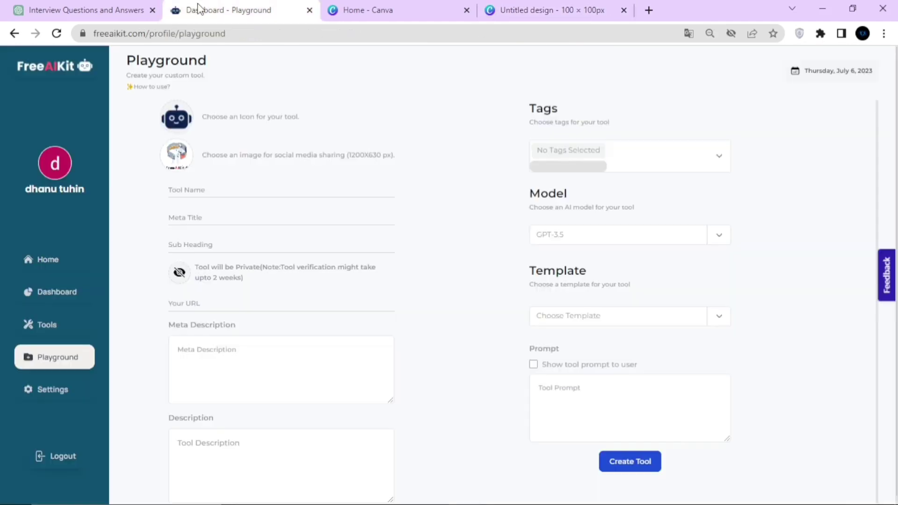
pyautogui.click(177, 125)
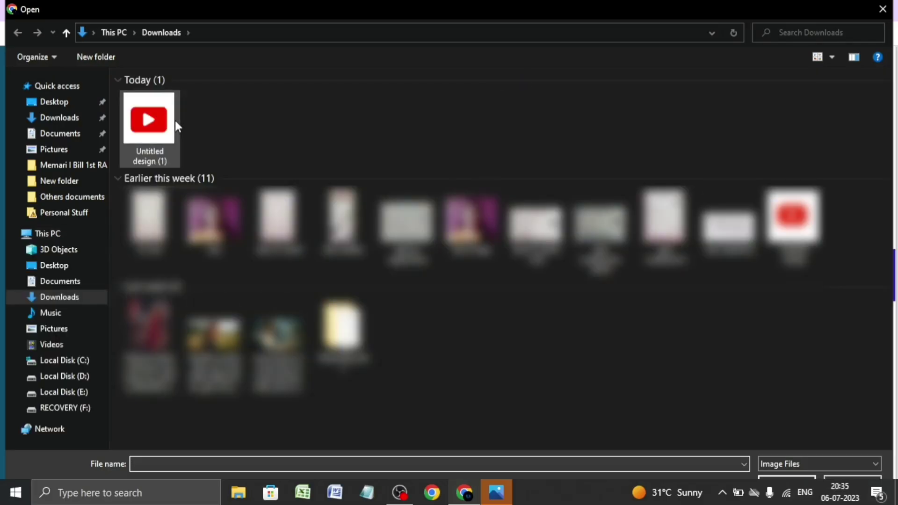
pyautogui.doubleClick(154, 126)
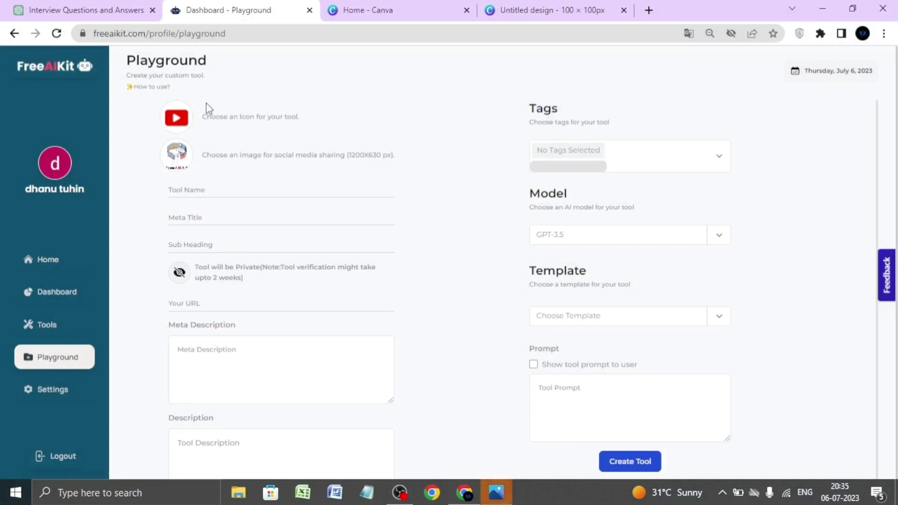
# Enter TECH IQ as both the Tool Name and the Meta Title.
pyautogui.click(186, 189)
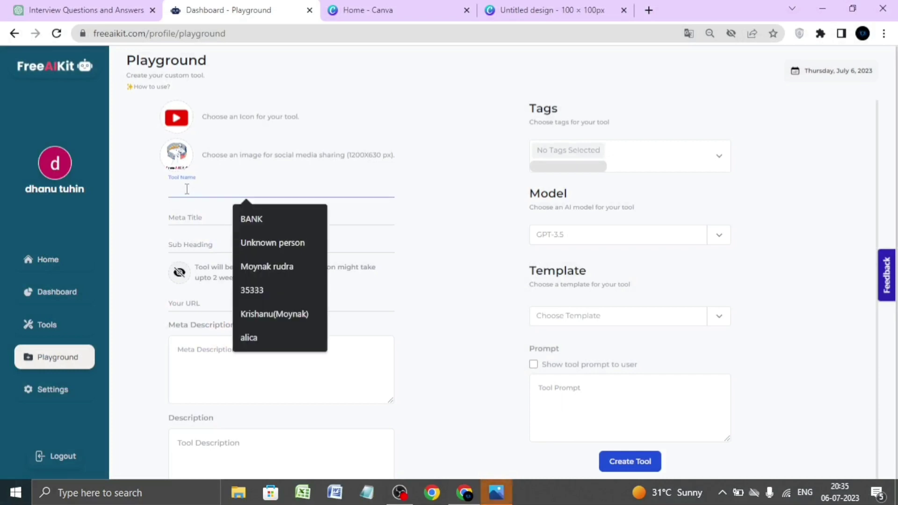
pyautogui.scroll(-1, 217, 178)
pyautogui.write('TECH IQ')
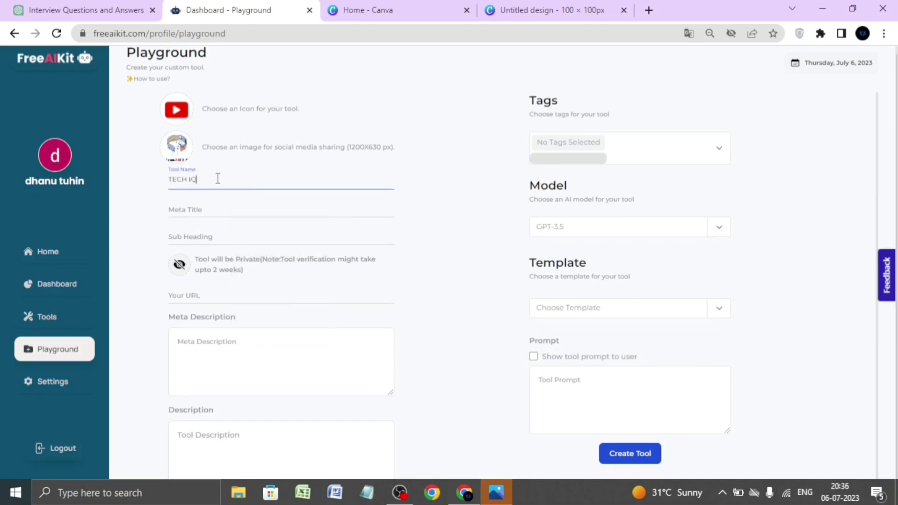
pyautogui.press('Tab')
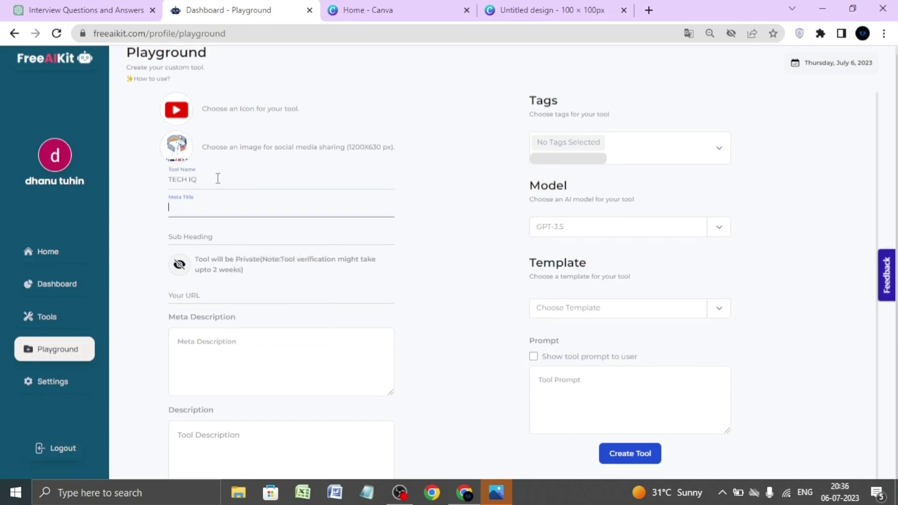
pyautogui.write('i')
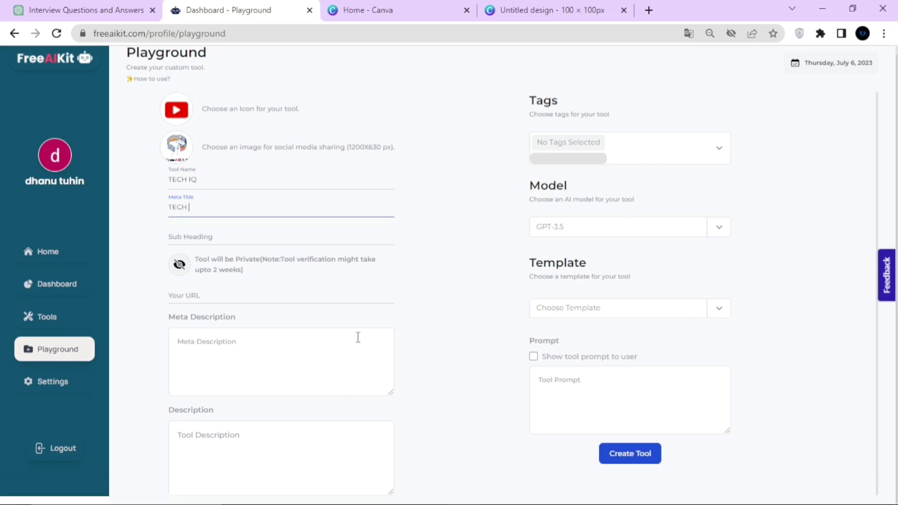
# Write the YouTube-titles sub heading and copy it into the meta description and tool description.
pyautogui.click(248, 241)
pyautogui.write('GENERATE YOUTUBE TITLES IN SECOUNDES WITH AI')
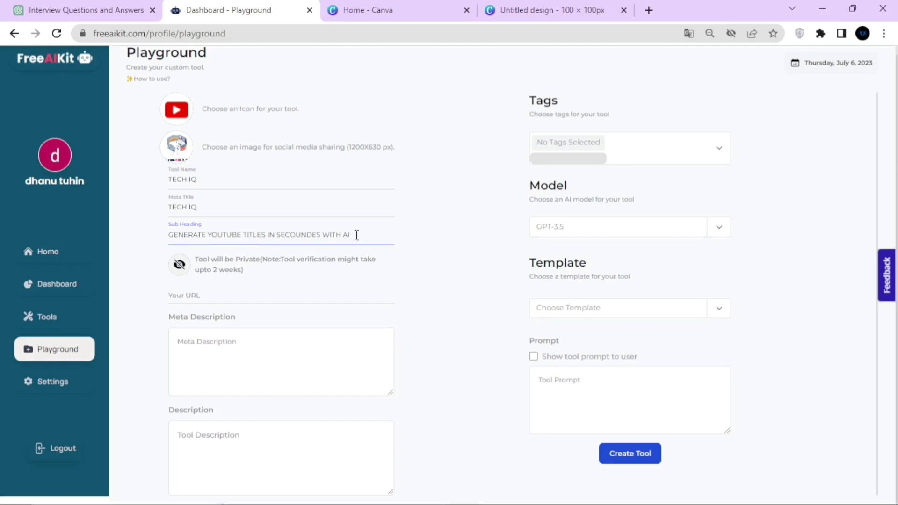
pyautogui.moveTo(356, 235); pyautogui.dragTo(163, 245)
pyautogui.hotkey('ctrl', 'c')
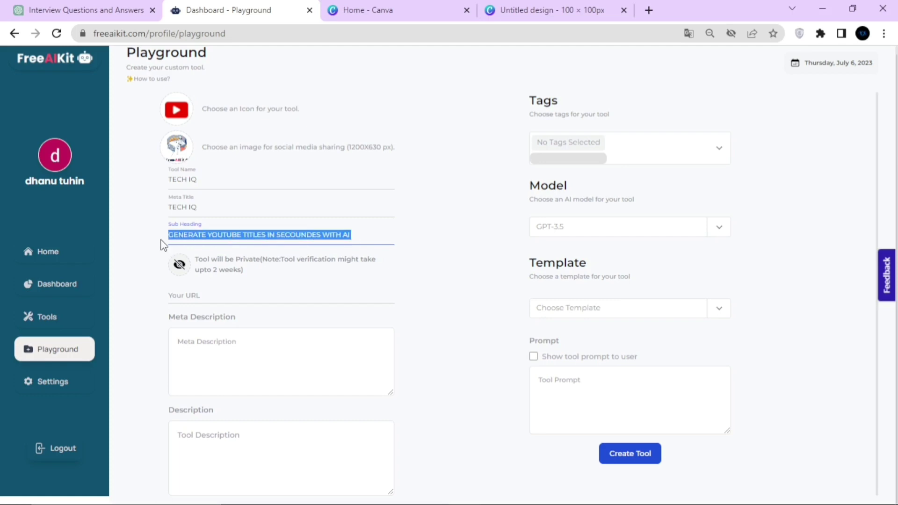
pyautogui.click(204, 337)
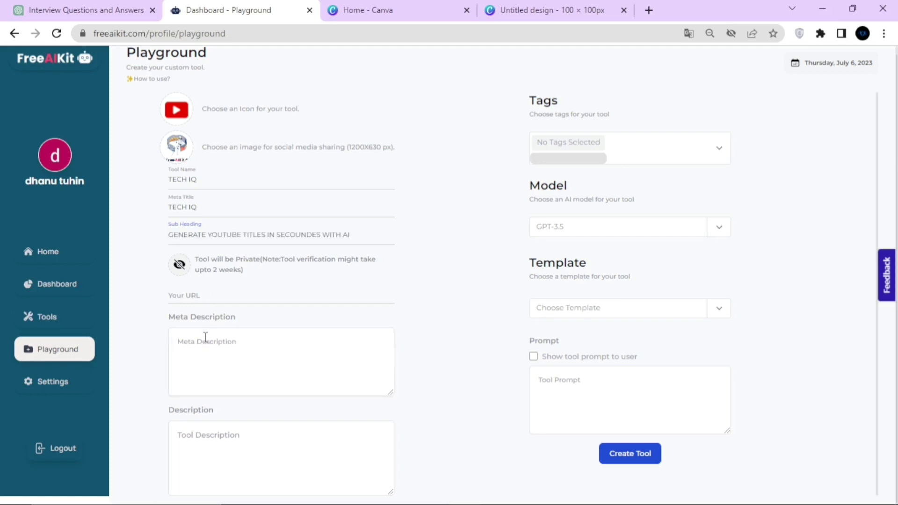
pyautogui.hotkey('ctrl', 'v')
pyautogui.click(216, 442)
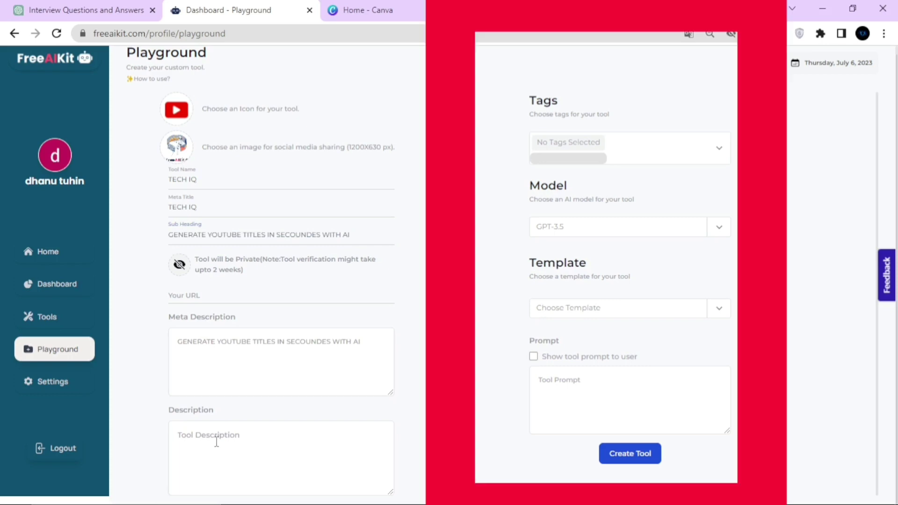
pyautogui.hotkey('ctrl', 'v')
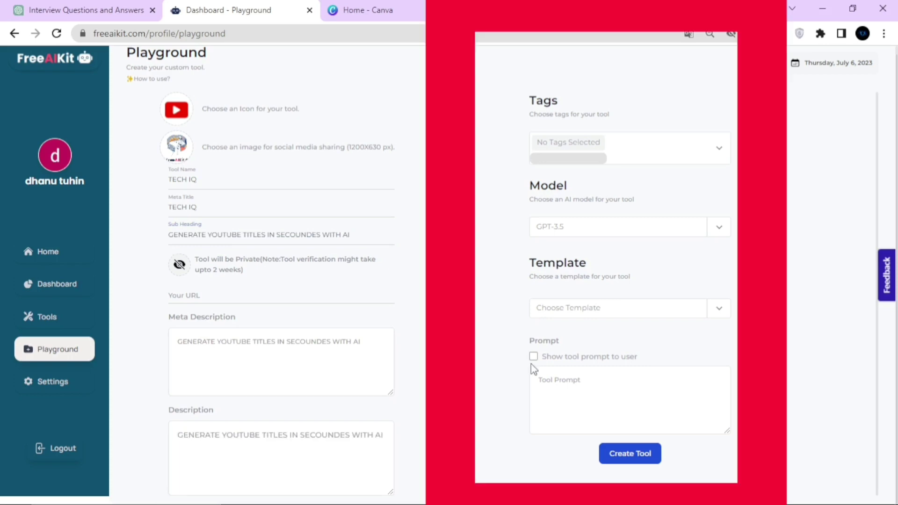
# Tag the tool with SEO and select GPT-3.5 as its AI model.
pyautogui.click(719, 151)
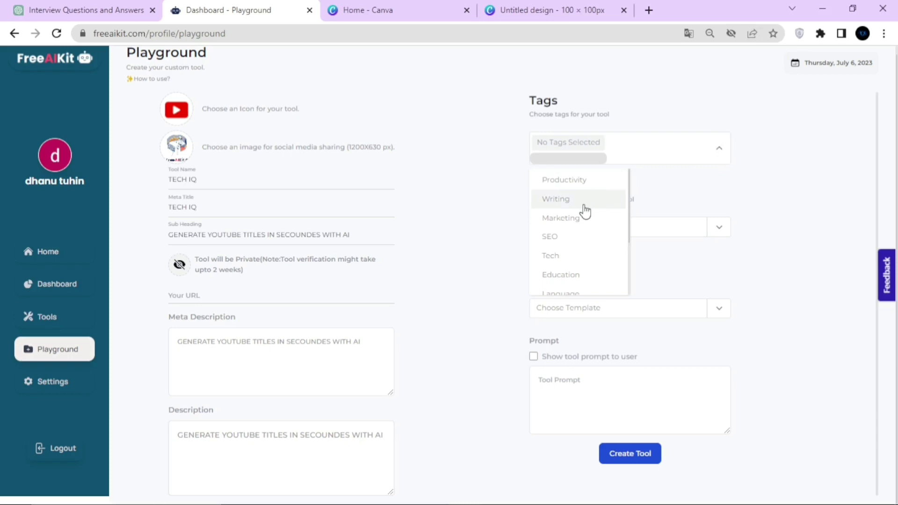
pyautogui.click(561, 243)
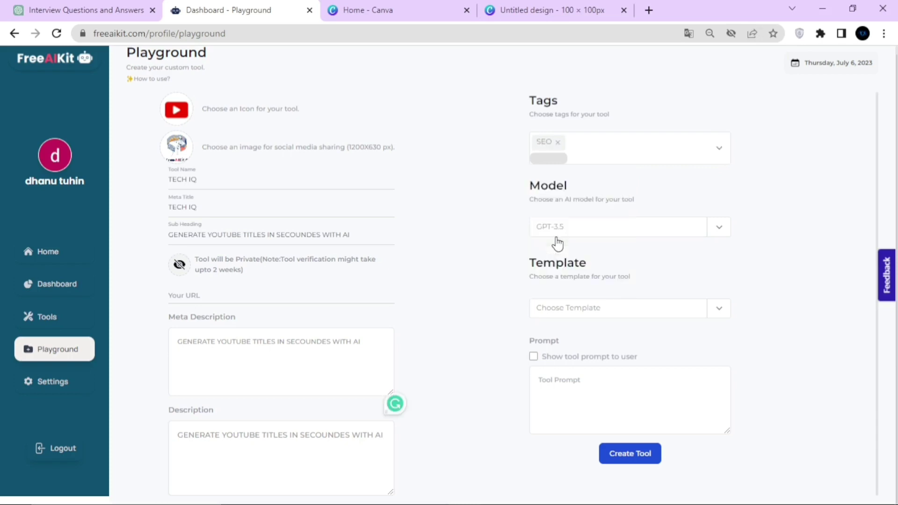
pyautogui.click(723, 231)
pyautogui.click(568, 258)
pyautogui.click(716, 317)
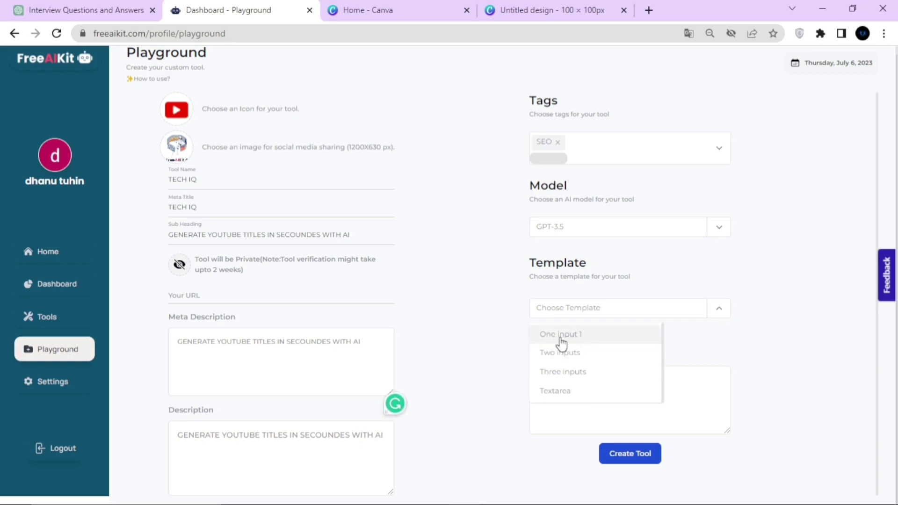
# Apply the 'One input 1' template with its input labelled VIDEO TOPIC, copying [kit_user_input_1].
pyautogui.click(562, 335)
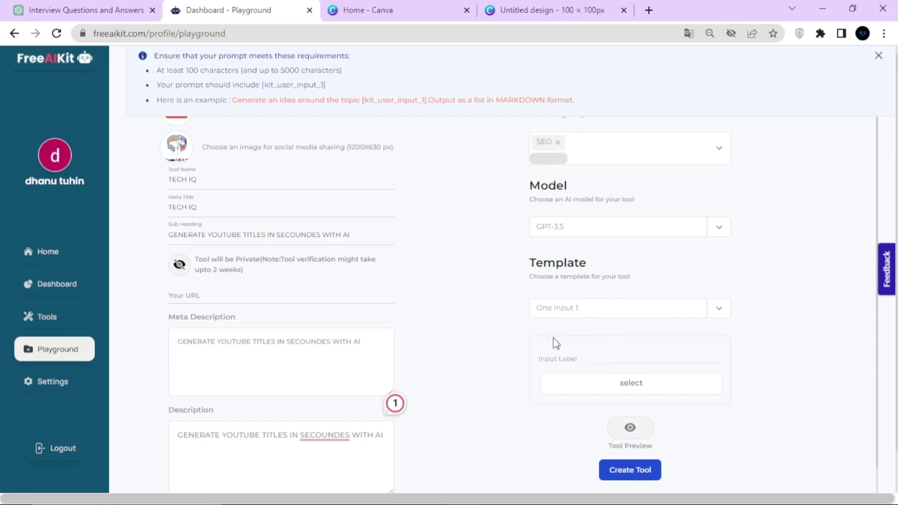
pyautogui.click(588, 391)
pyautogui.click(601, 358)
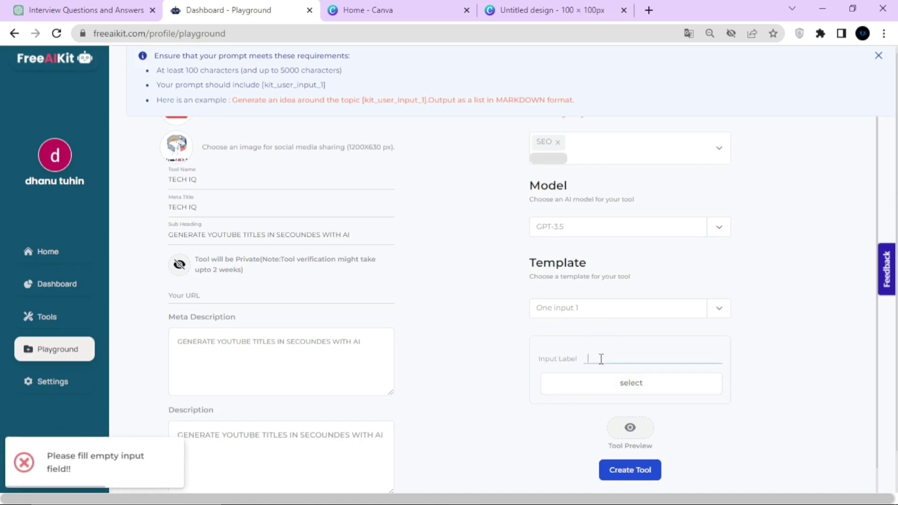
pyautogui.write('VIDEO T')
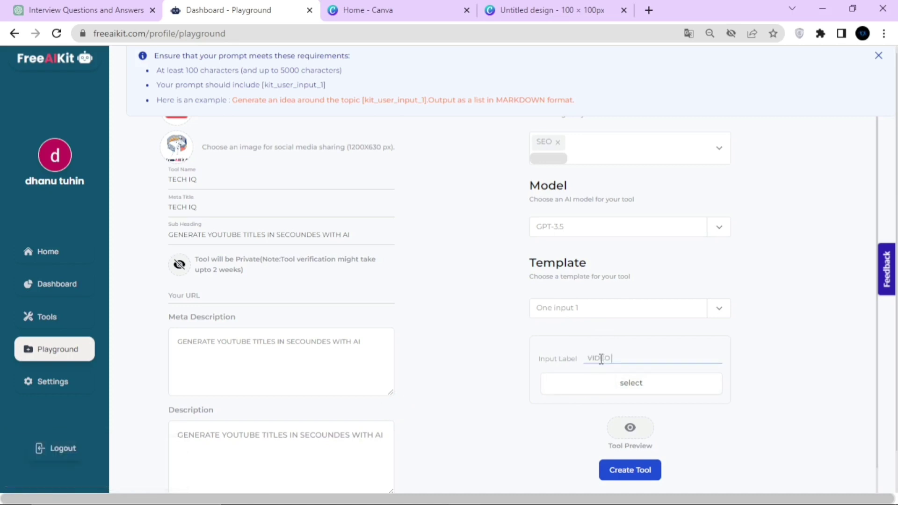
pyautogui.write('OPIC')
pyautogui.press('Return')
pyautogui.scroll(-2, 600, 327)
pyautogui.click(616, 279)
pyautogui.moveTo(362, 100); pyautogui.dragTo(427, 102)
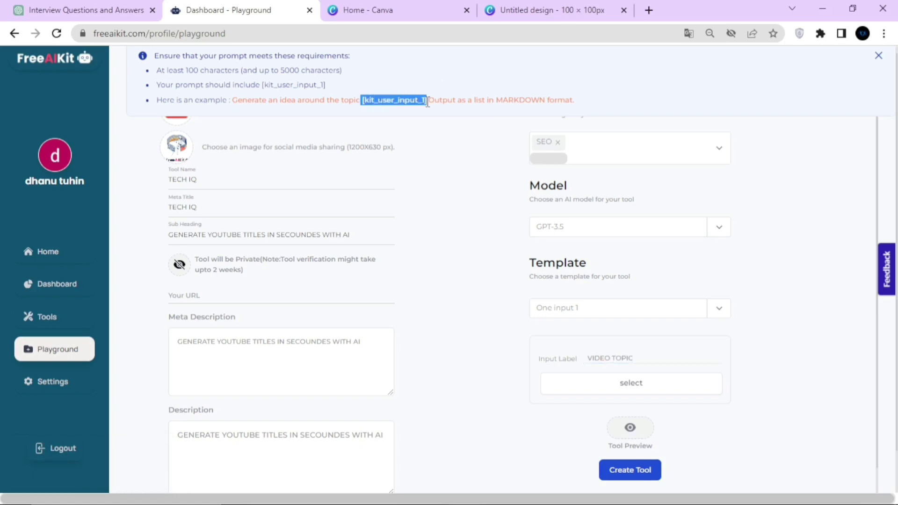
# Write a prompt asking for 5 catchy YouTube titles about [kit_user_input_1], keeping the tool private.
pyautogui.click(451, 249)
pyautogui.scroll(-2, 451, 249)
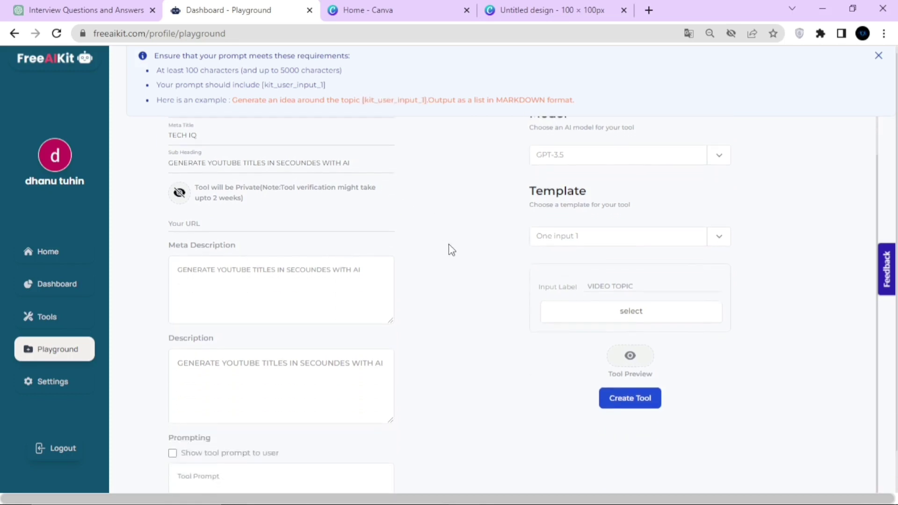
pyautogui.scroll(-1, 451, 250)
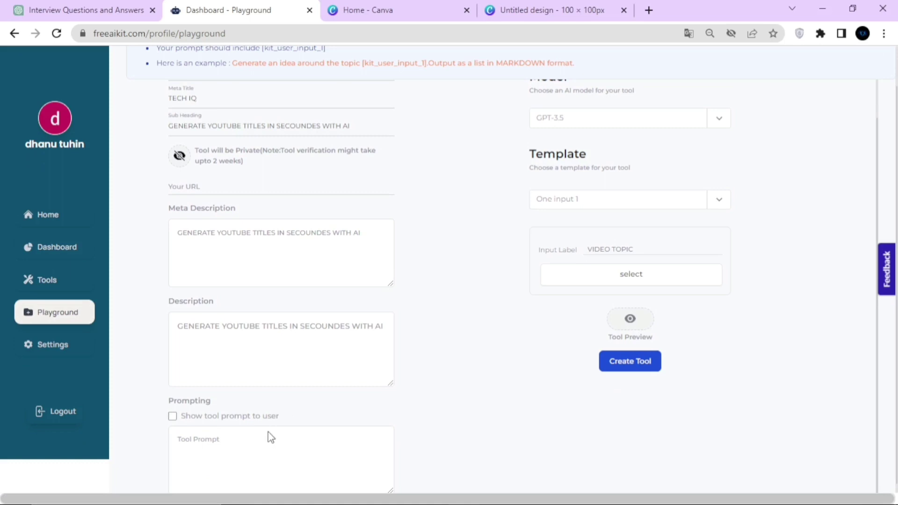
pyautogui.click(234, 442)
pyautogui.write('GENERATE 5 CATCH')
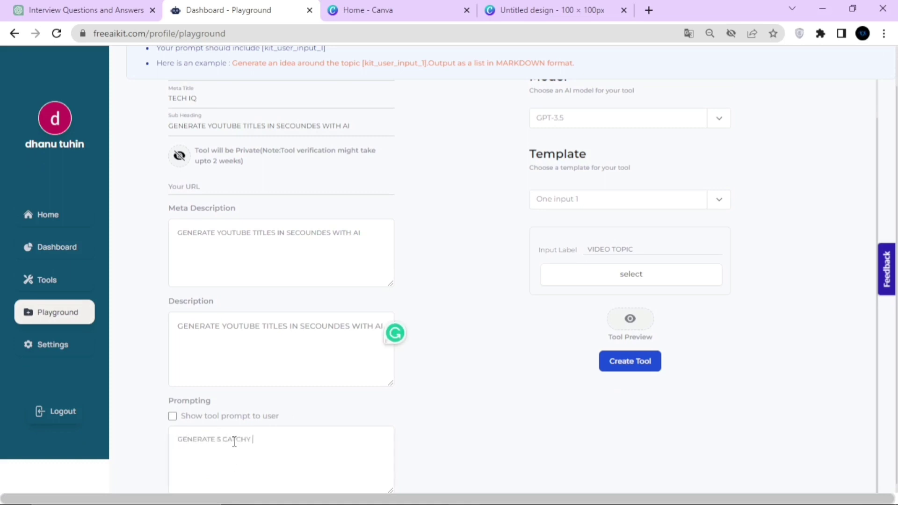
pyautogui.write('YOUTUBE TITLES FOR A VIDEO ABOUT')
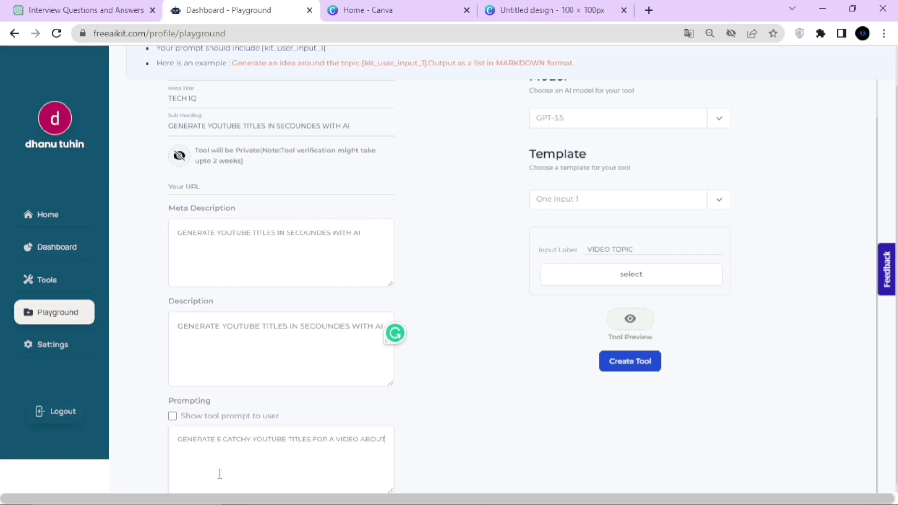
pyautogui.write('[kit_user_input_1]')
pyautogui.click(184, 160)
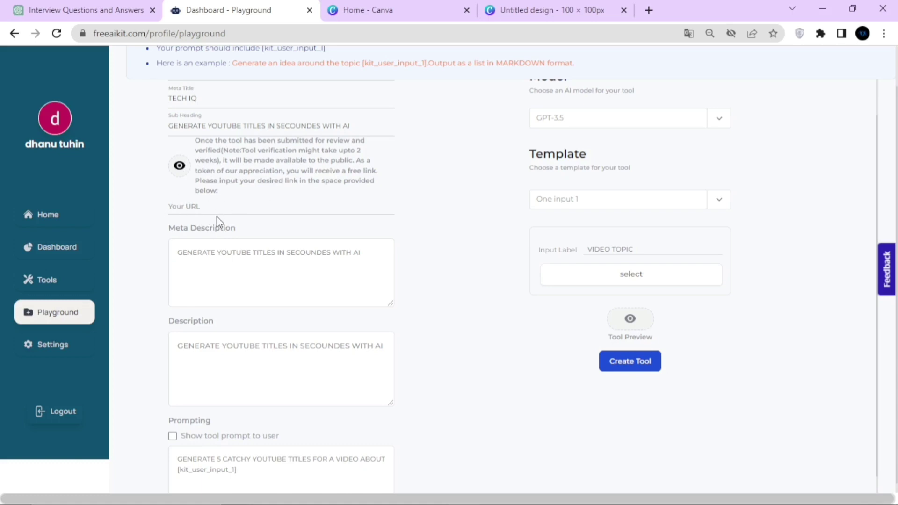
pyautogui.click(177, 169)
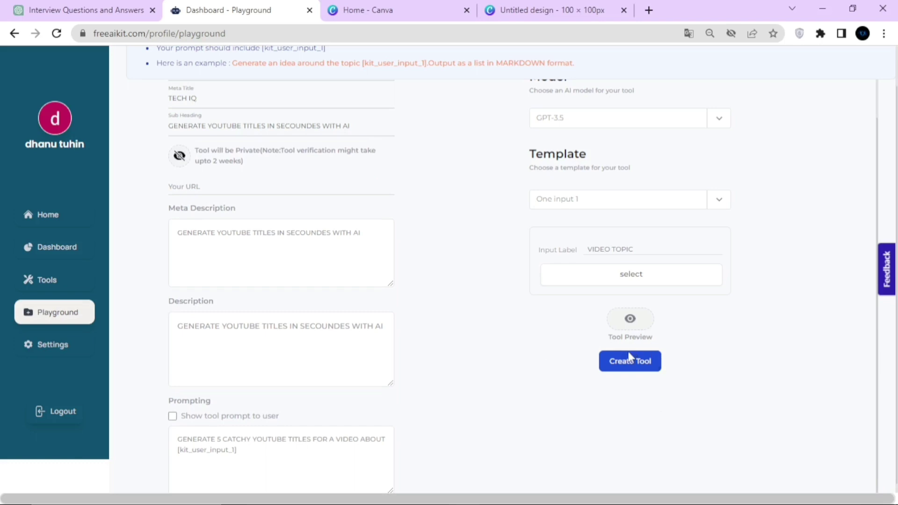
# Create the Tech IQ tool, then choose Edit Tool on its row in the Tools list.
pyautogui.click(626, 364)
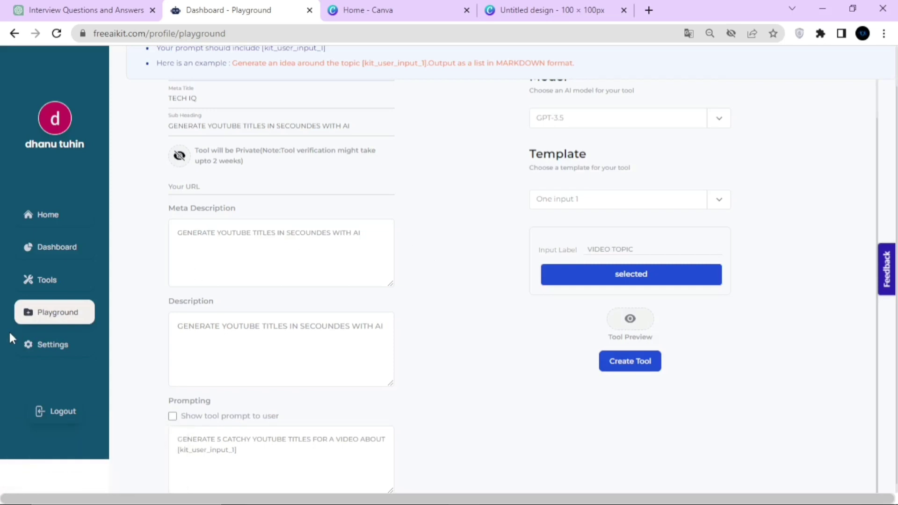
pyautogui.click(45, 290)
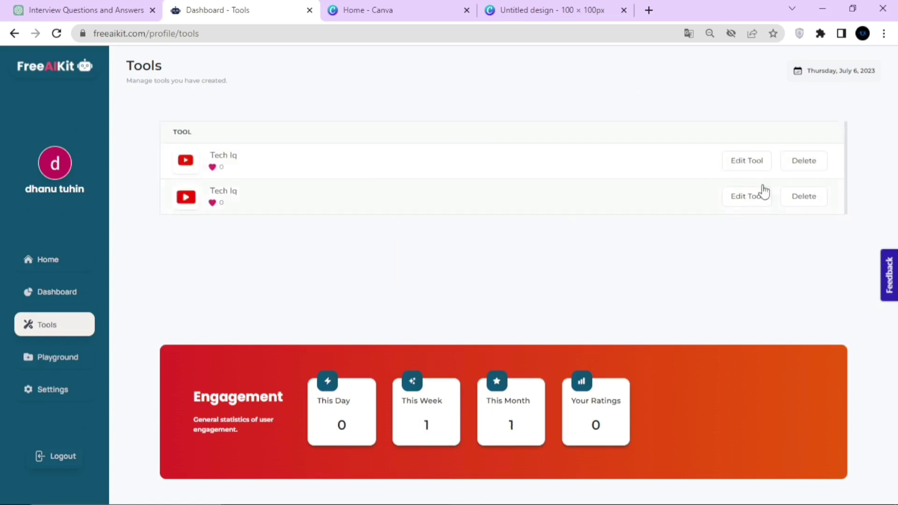
pyautogui.click(747, 162)
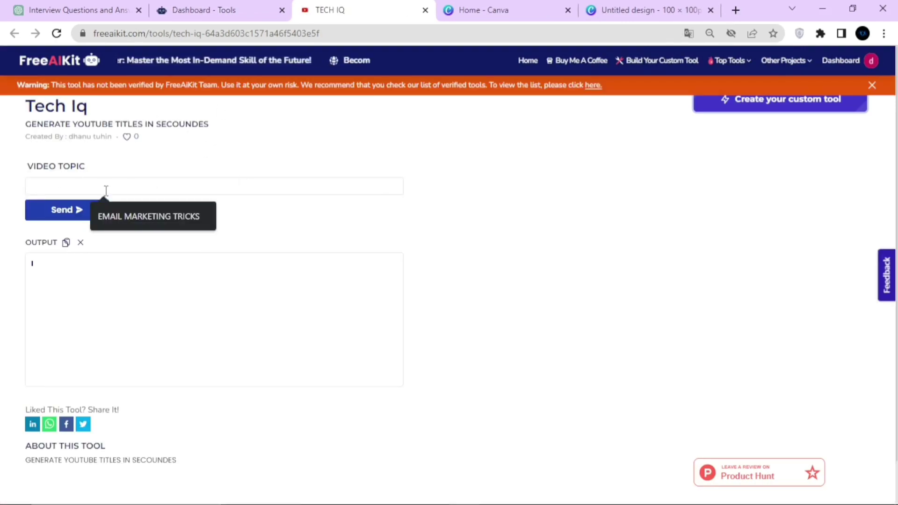
# Generate five YouTube titles for 'EMAIL MARKETING TRICKS', then go back to the home page.
pyautogui.write('EMAI')
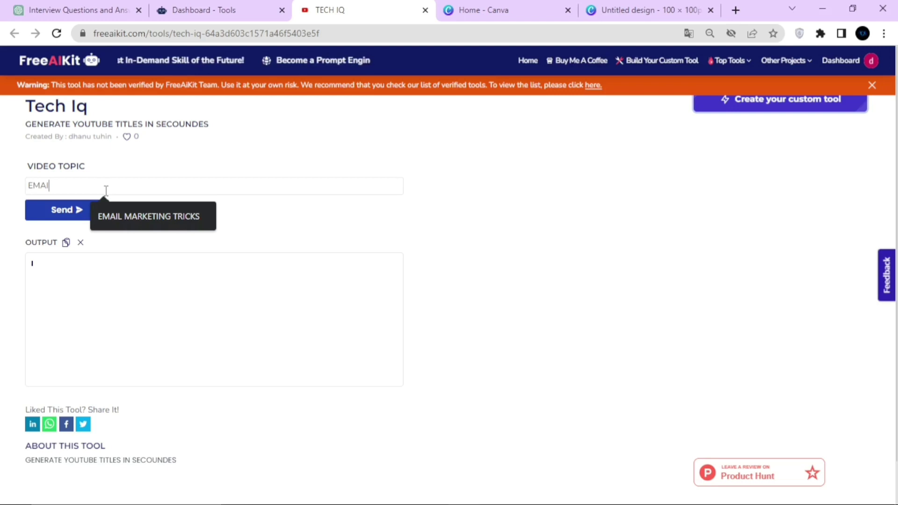
pyautogui.write('L MARKE')
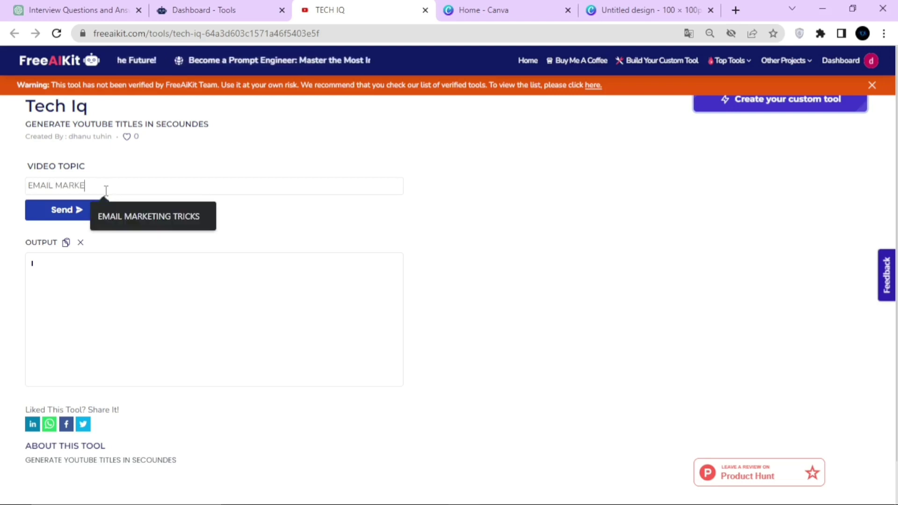
pyautogui.write('TING TRICKS')
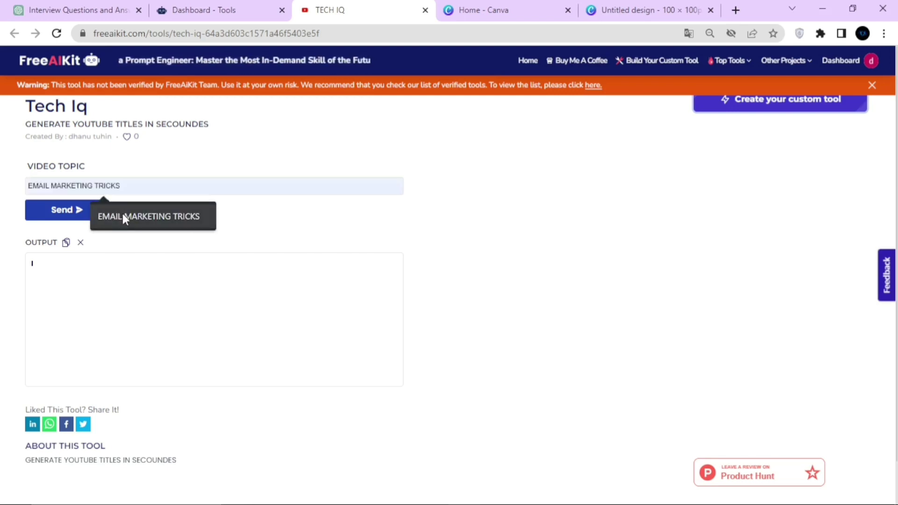
pyautogui.click(123, 212)
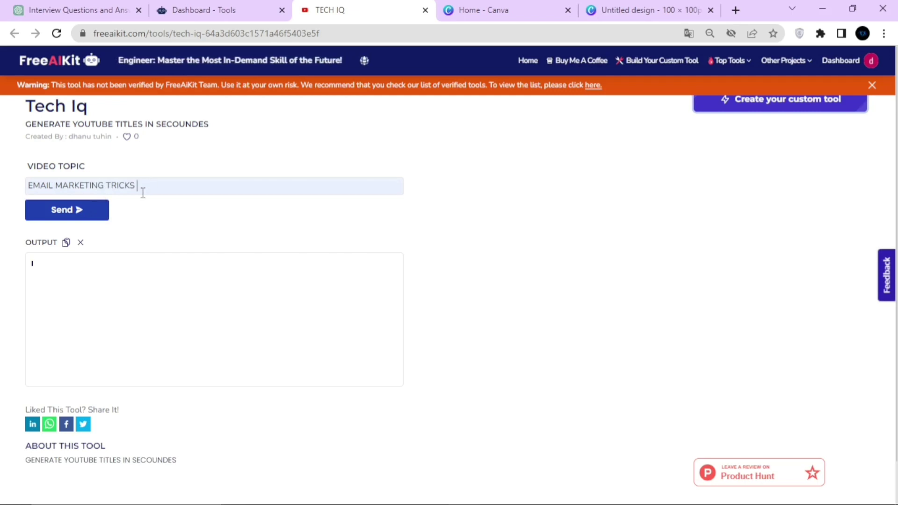
pyautogui.click(74, 210)
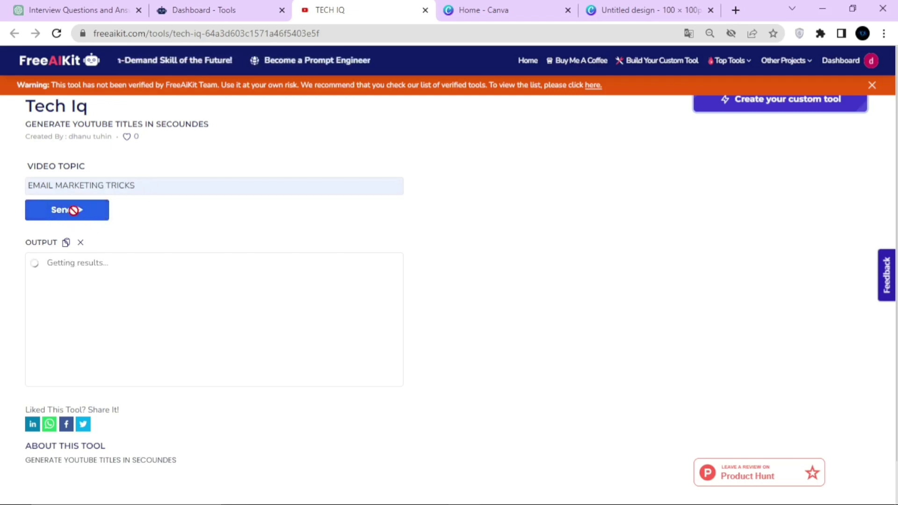
pyautogui.scroll(-1, 75, 213)
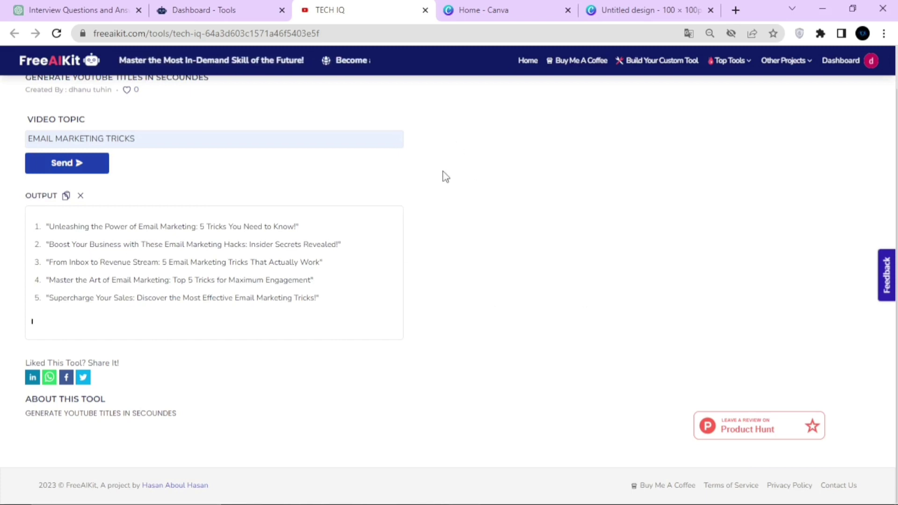
pyautogui.hotkey('alt', 'Left')
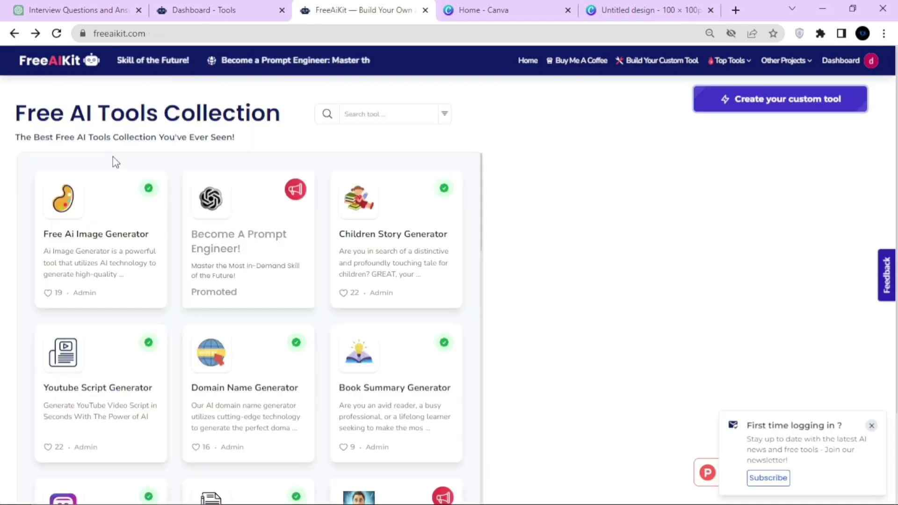
# Open a blank custom-tool form and switch the new tool's visibility to public.
pyautogui.click(762, 106)
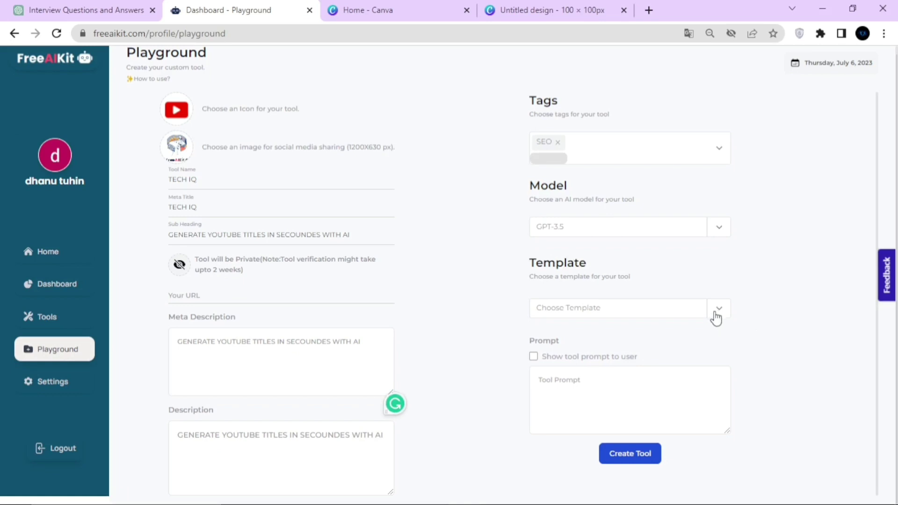
pyautogui.click(717, 312)
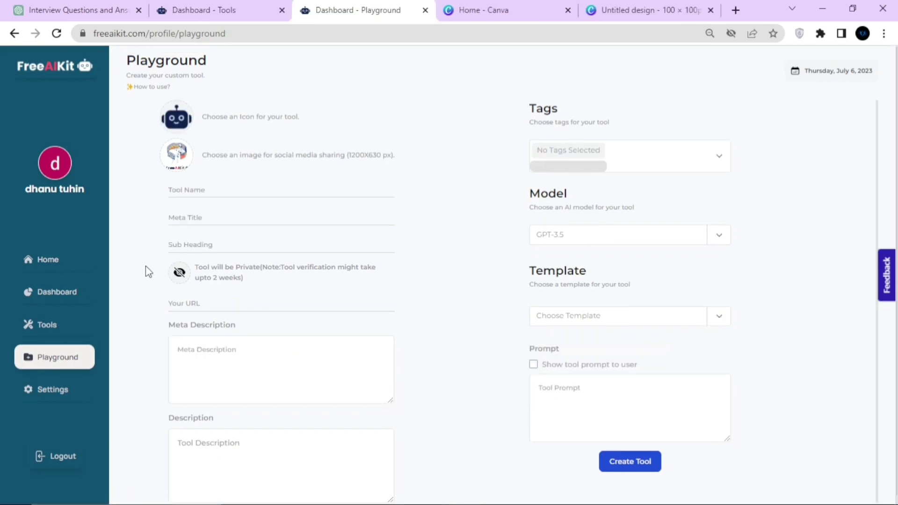
pyautogui.click(179, 271)
pyautogui.click(217, 301)
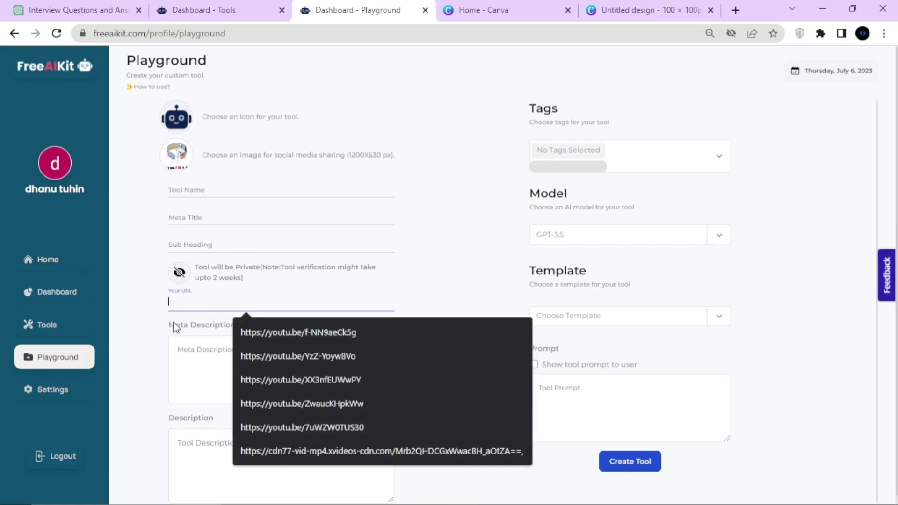
pyautogui.scroll(-1, 176, 324)
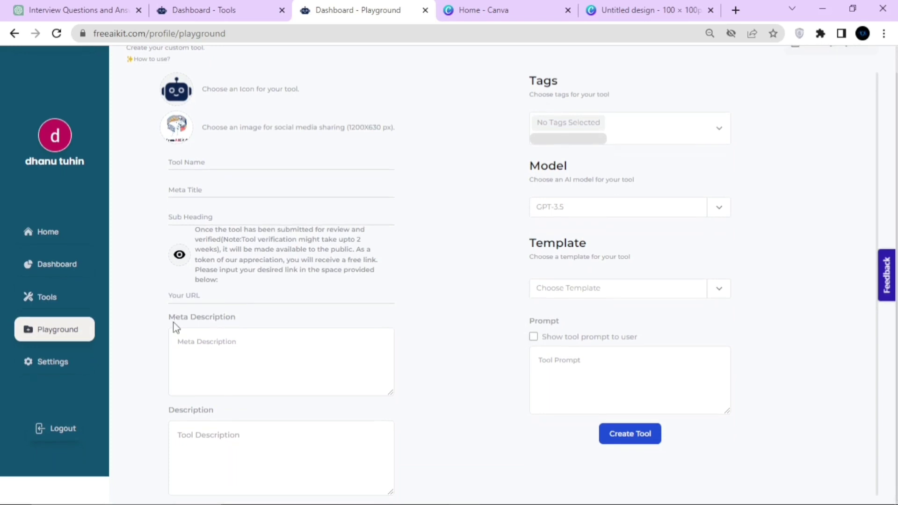